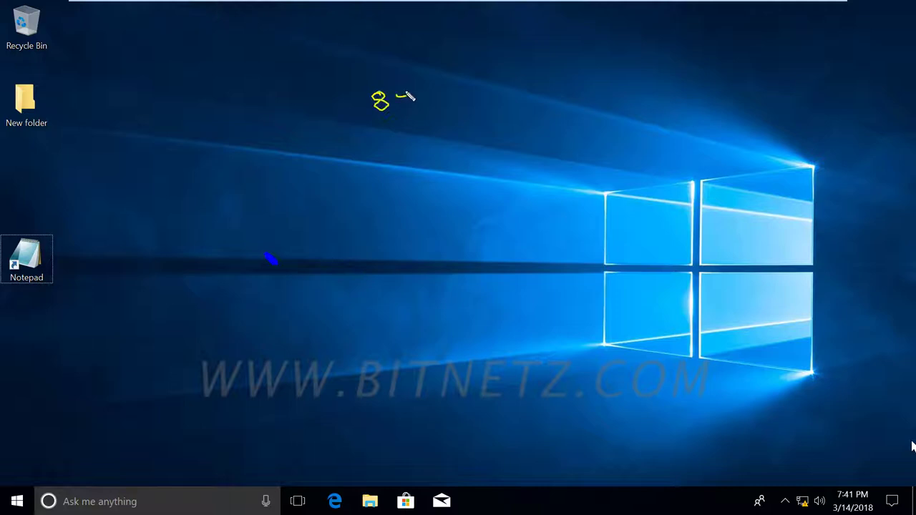
mouse_move(514, 120)
left_mouse_down()
mouse_move(507, 79)
mouse_move(613, 67)
mouse_move(648, 117)
mouse_move(511, 122)
left_mouse_up()
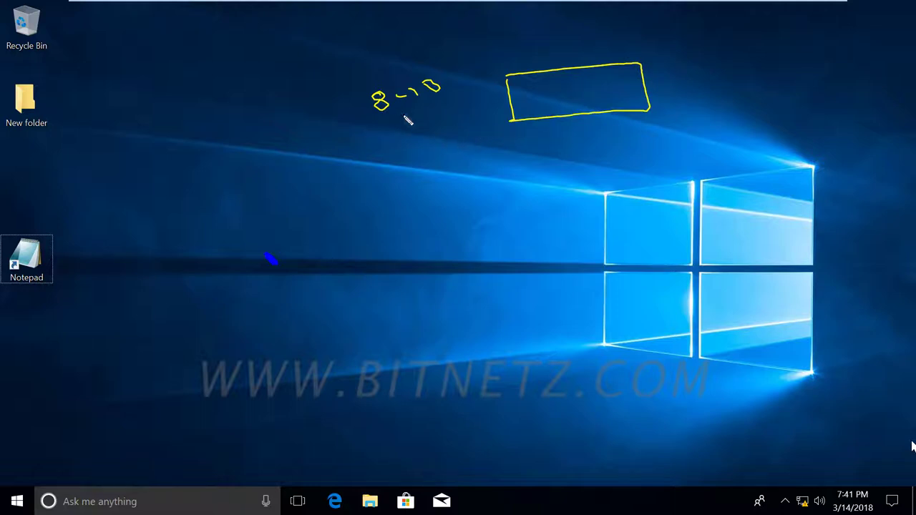
mouse_move(388, 123)
left_mouse_down()
mouse_move(436, 111)
mouse_move(405, 129)
mouse_move(428, 120)
left_mouse_up()
left_click_drag(523, 138, 652, 116)
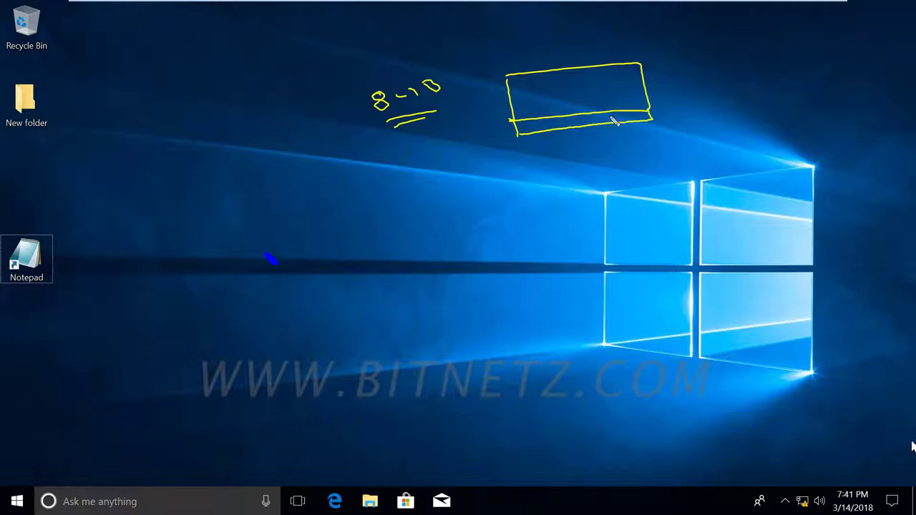
mouse_move(633, 114)
left_mouse_down()
mouse_move(642, 113)
mouse_move(602, 118)
left_mouse_up()
left_click_drag(564, 149, 613, 143)
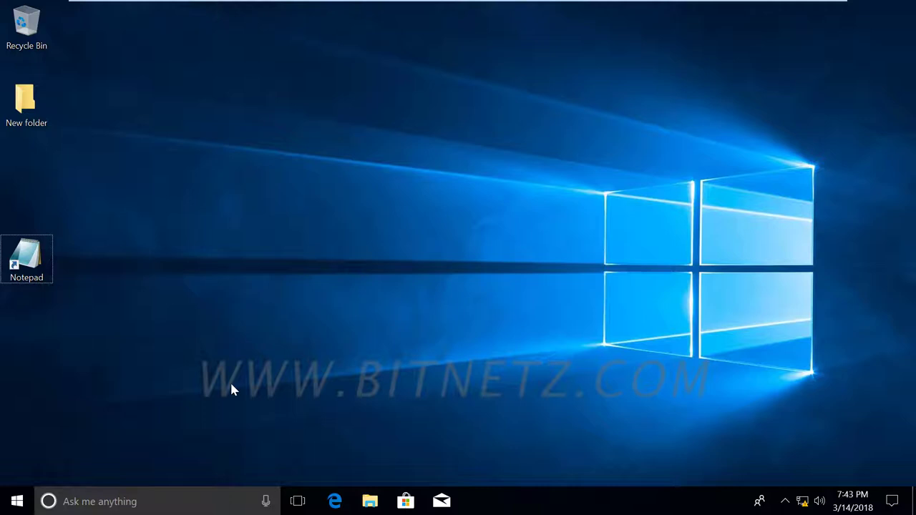
Step: Search Windows for "cali" and open the Calibrate display color tool
left_click(99, 502)
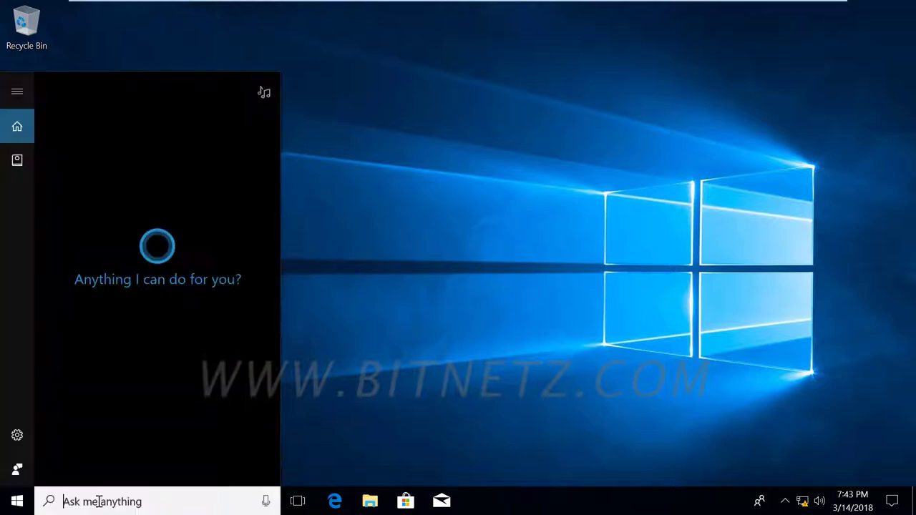
type("cal")
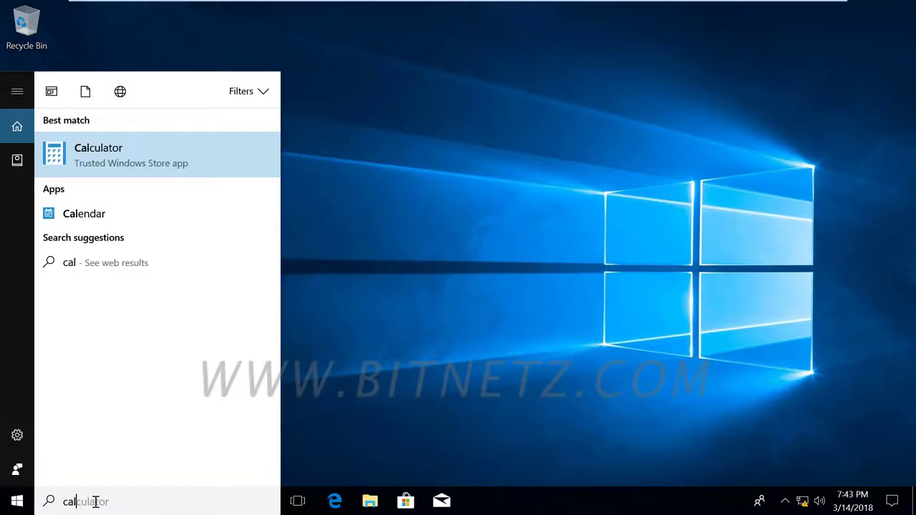
type("i")
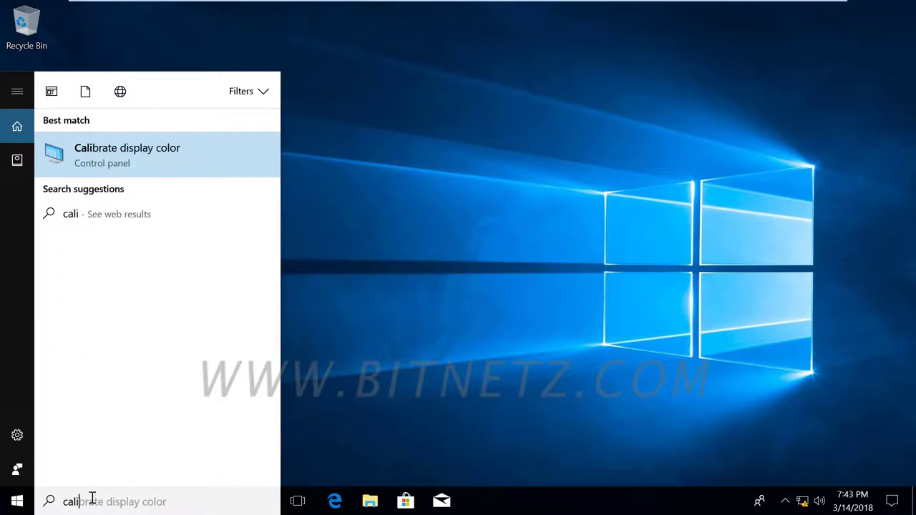
left_click(121, 151)
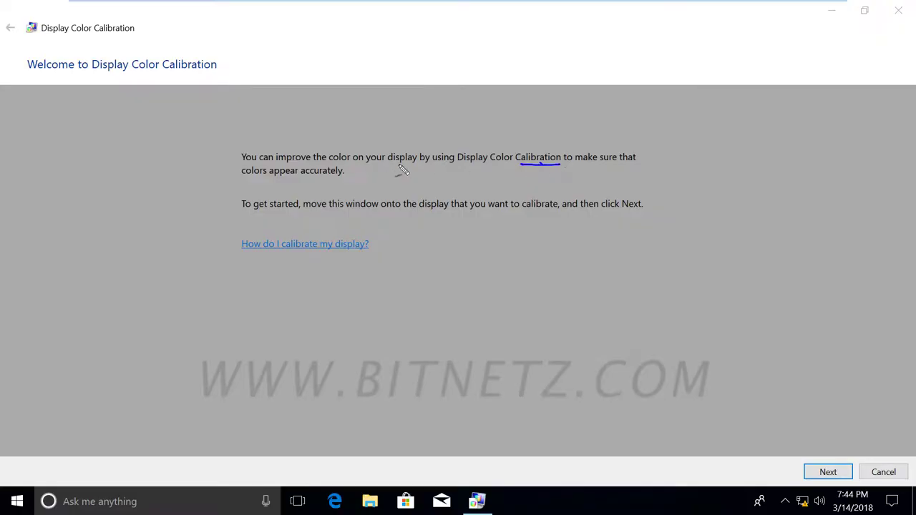
left_click_drag(388, 164, 418, 164)
left_click_drag(330, 163, 356, 163)
left_click_drag(280, 176, 348, 174)
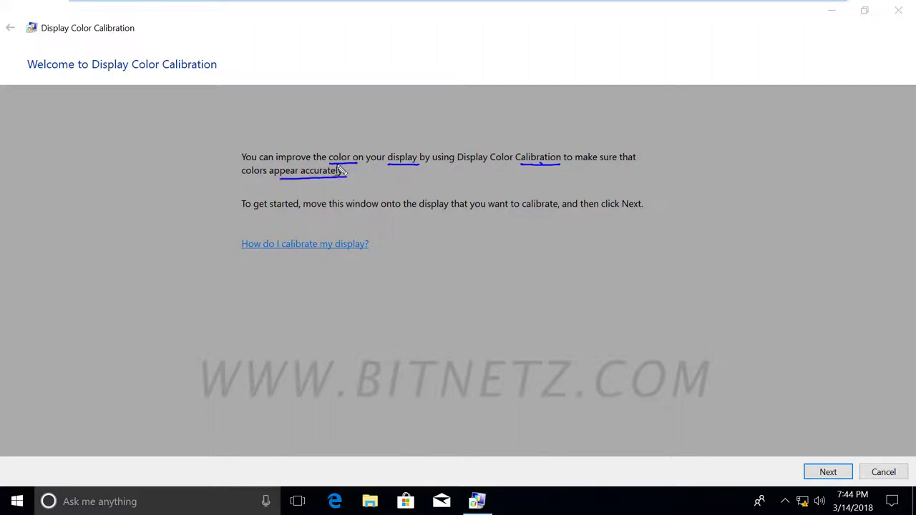
key("Escape")
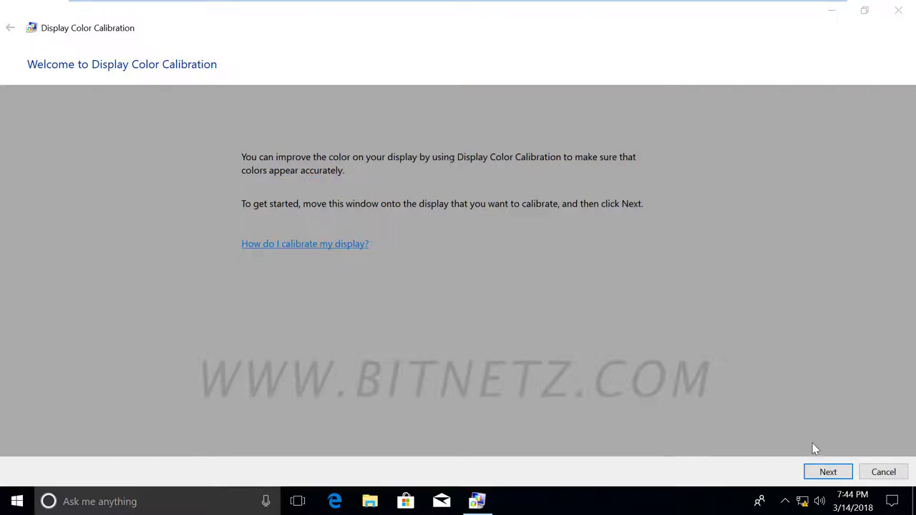
Step: Start the display calibration and continue past the basic color settings instructions
left_click(823, 472)
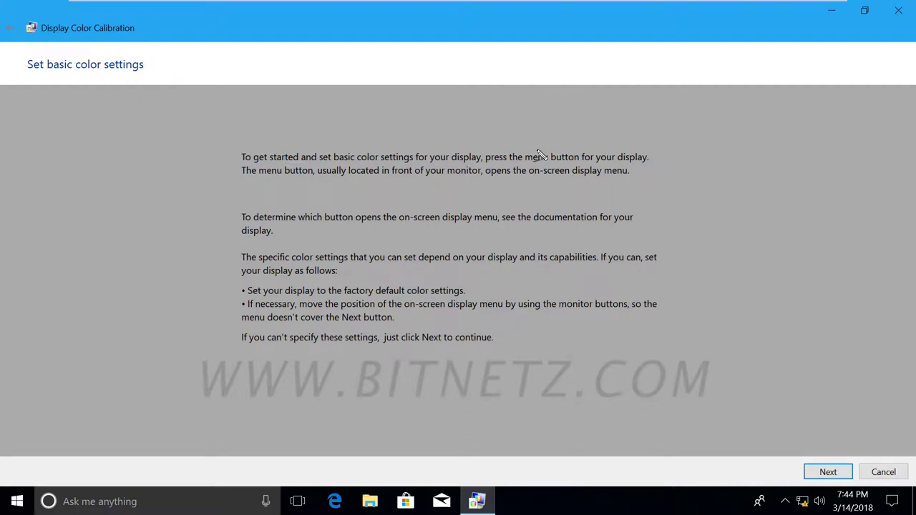
mouse_move(528, 164)
left_mouse_down()
mouse_move(581, 166)
mouse_move(583, 177)
left_mouse_up()
key("Escape")
left_click(828, 472)
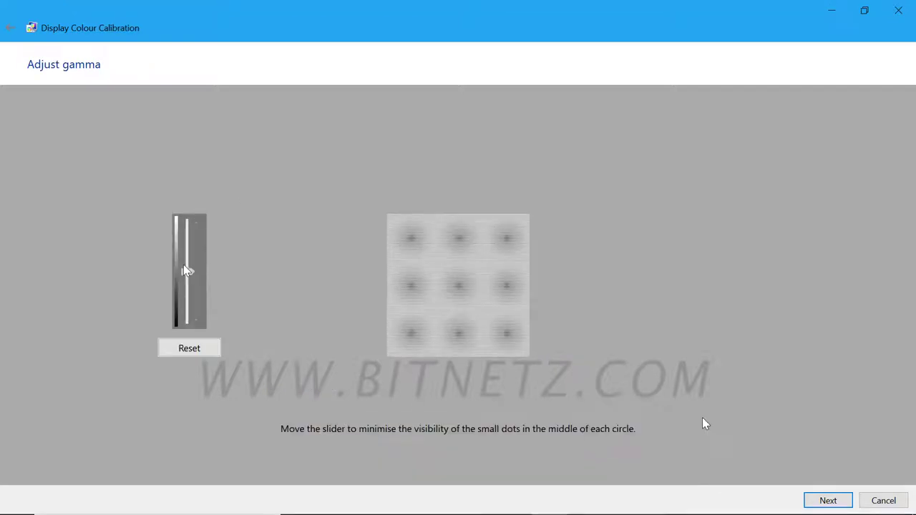
Step: Try lowering the gamma slider to minimise the small dots in the middle of the circles
left_click_drag(185, 270, 196, 343)
left_click(196, 341)
left_click_drag(207, 292, 209, 291)
mouse_move(639, 222)
left_mouse_down()
mouse_move(745, 167)
mouse_move(680, 224)
mouse_move(653, 223)
left_mouse_up()
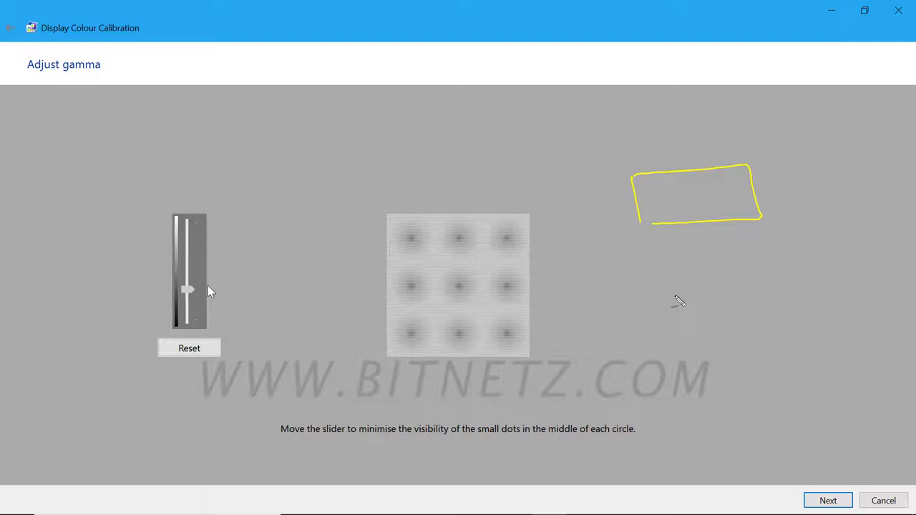
mouse_move(678, 302)
left_mouse_down()
mouse_move(691, 371)
mouse_move(703, 223)
left_mouse_up()
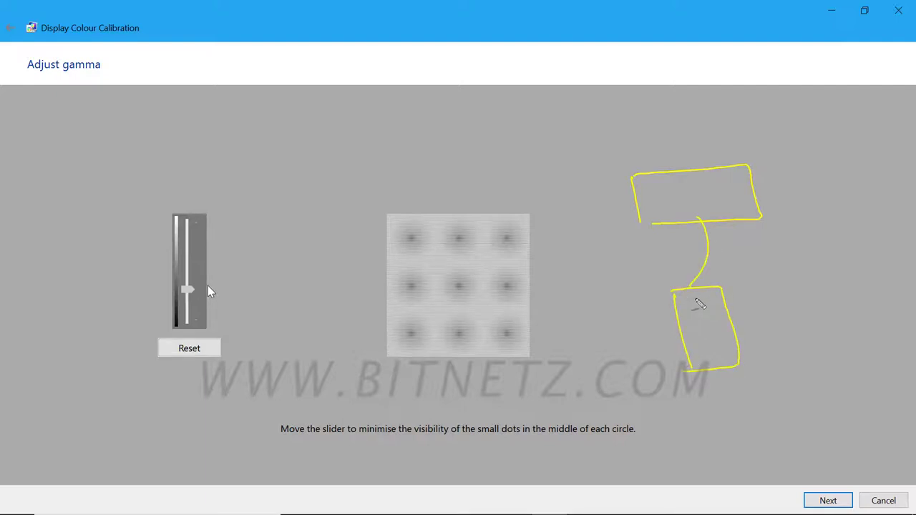
mouse_move(693, 299)
left_mouse_down()
mouse_move(769, 287)
mouse_move(791, 295)
mouse_move(873, 270)
left_mouse_up()
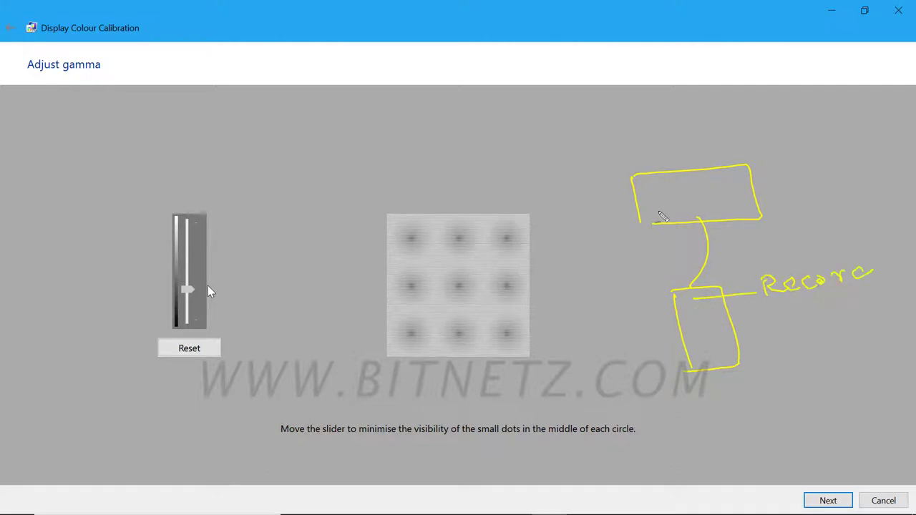
left_click_drag(513, 239, 510, 236)
left_click_drag(661, 193, 725, 185)
left_click_drag(664, 211, 698, 206)
left_click_drag(713, 203, 730, 200)
left_click_drag(791, 304, 859, 295)
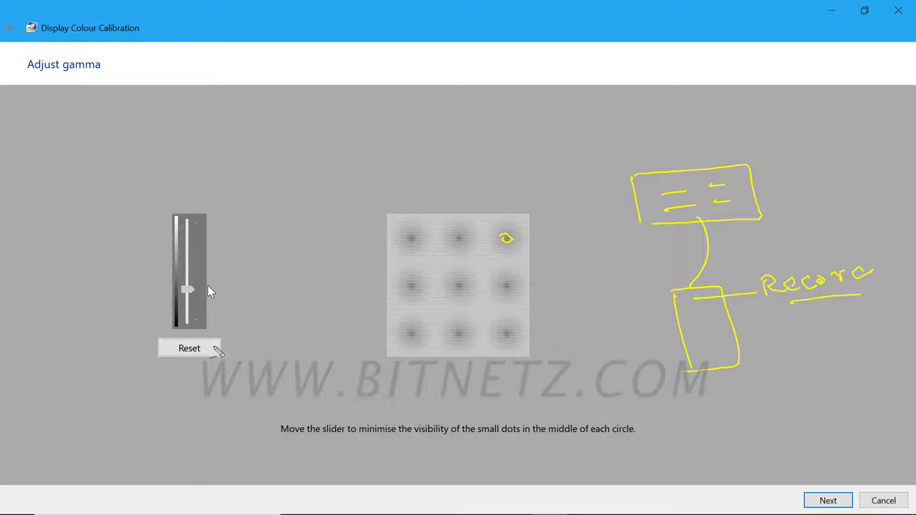
left_click_drag(207, 348, 230, 341)
Step: Reset the gamma to its default and continue past the page on finding the brightness and contrast controls
key("Escape")
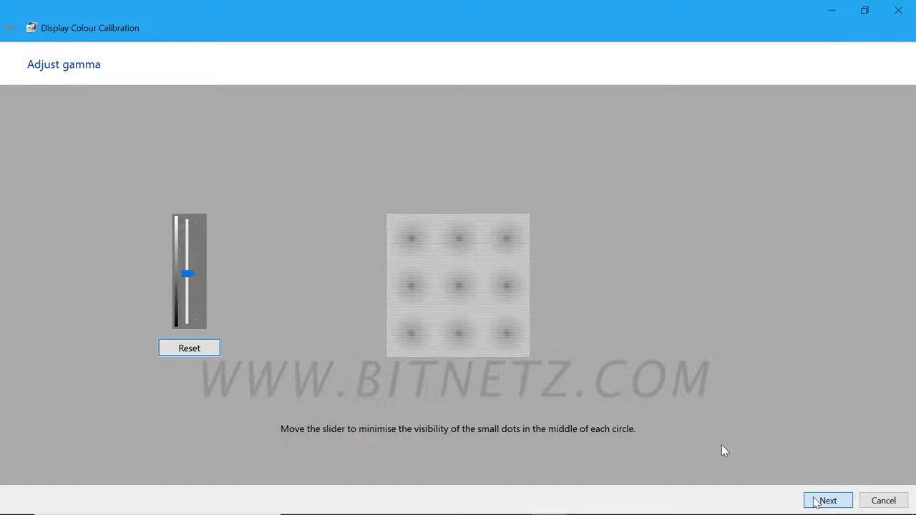
left_click(816, 502)
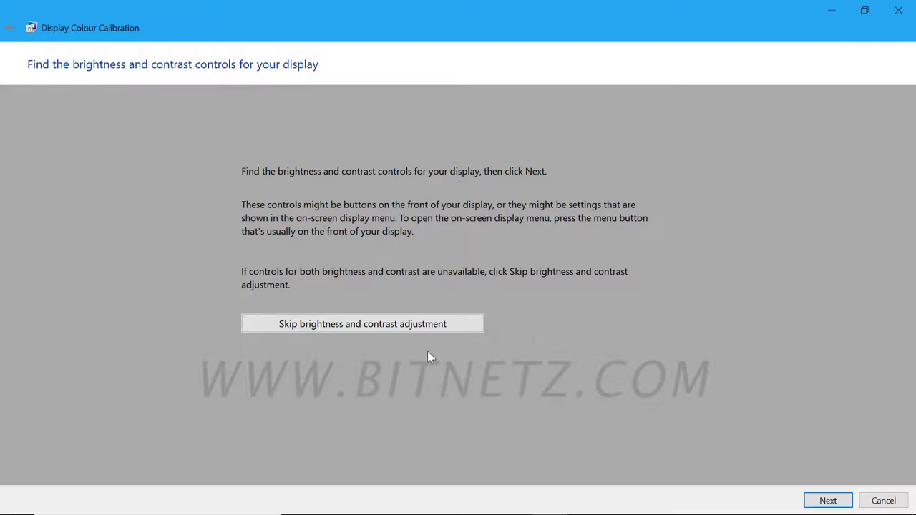
left_click(828, 500)
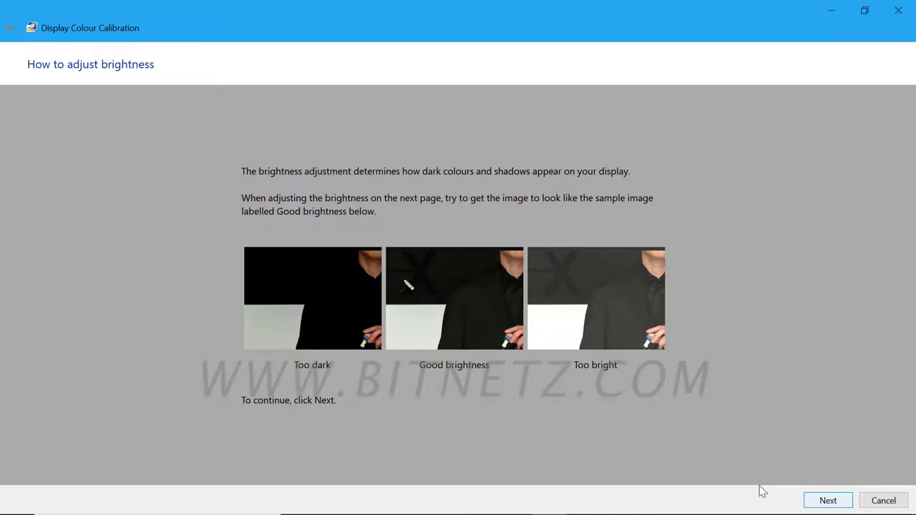
Step: Continue through the brightness guidance and brightness adjustment pages to the contrast guidance
left_click(825, 503)
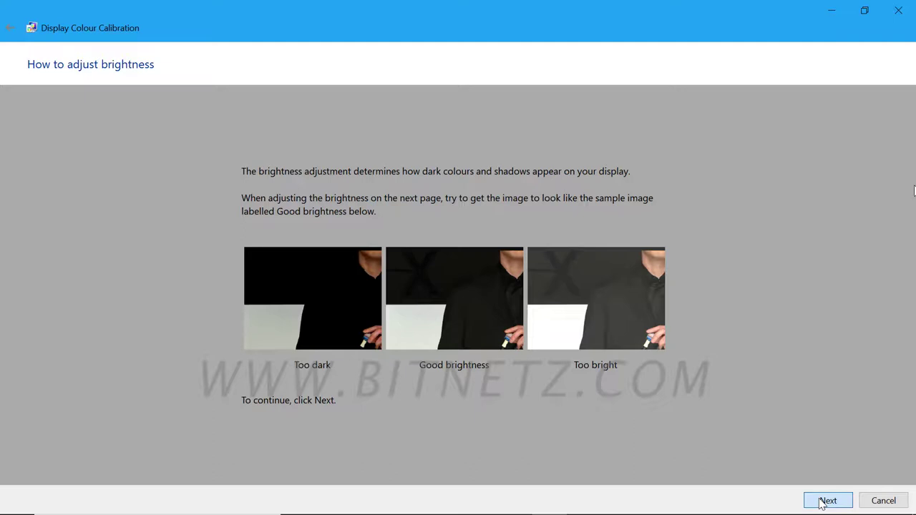
left_click(824, 502)
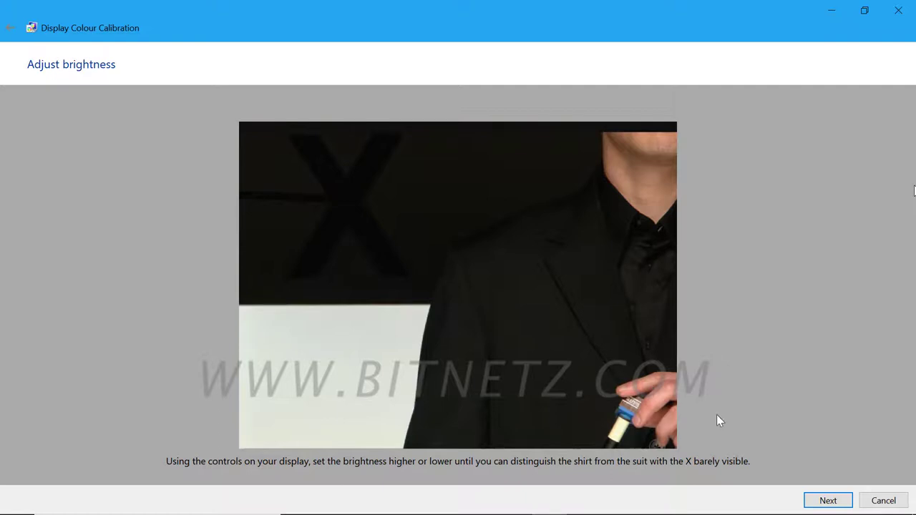
left_click(828, 501)
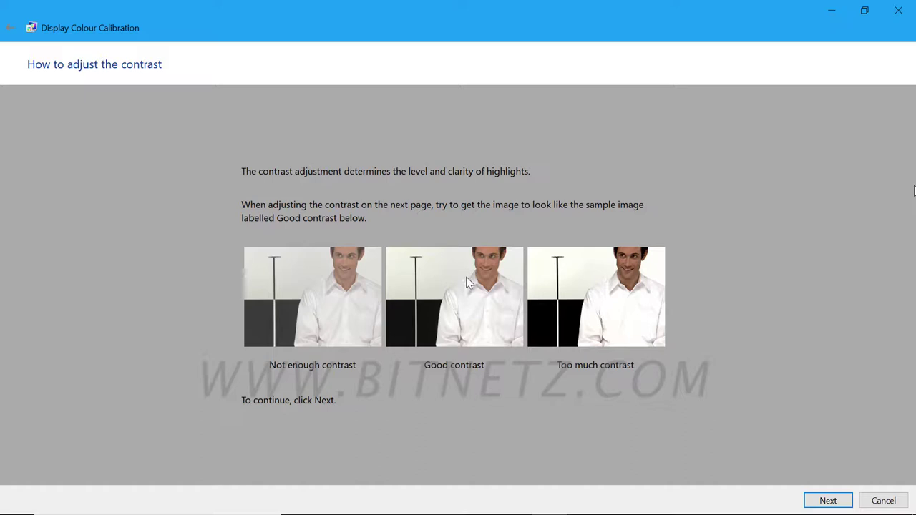
Step: Continue through the contrast pages and the colour balance guidance to the colour balance adjustment
left_click(828, 501)
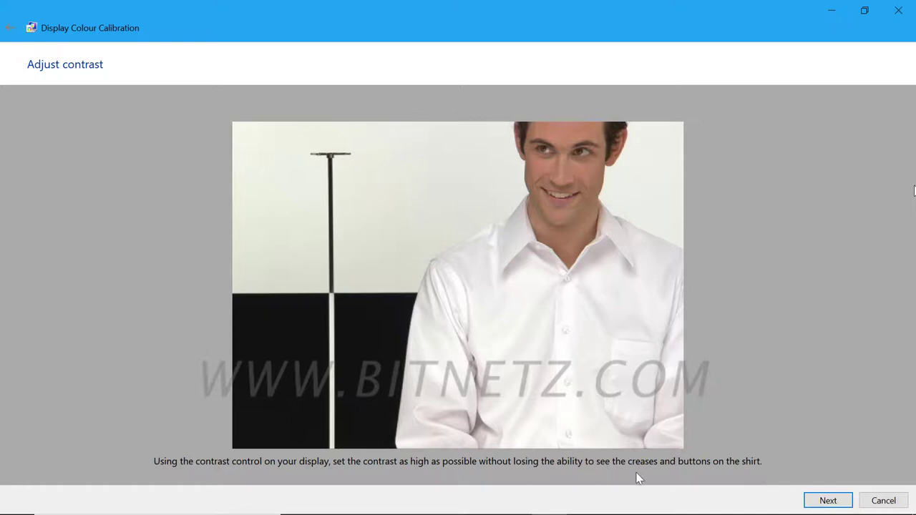
left_click(830, 502)
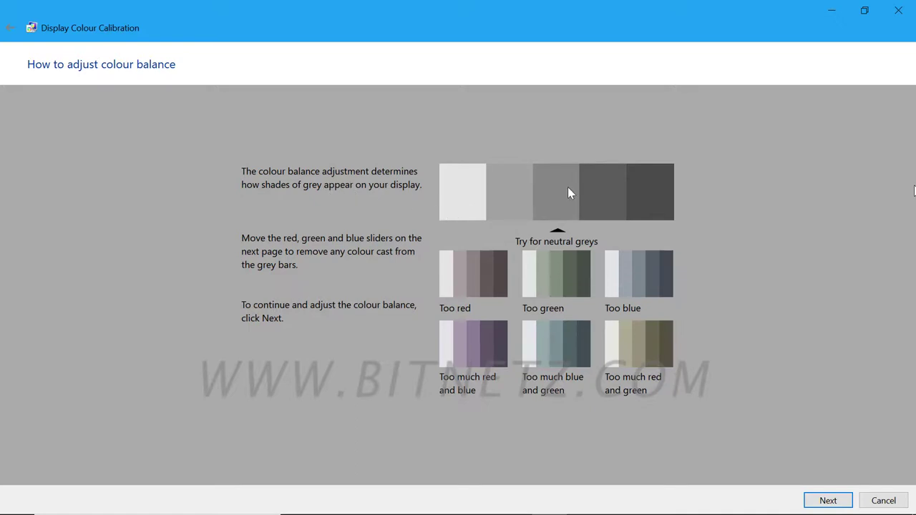
left_click(829, 500)
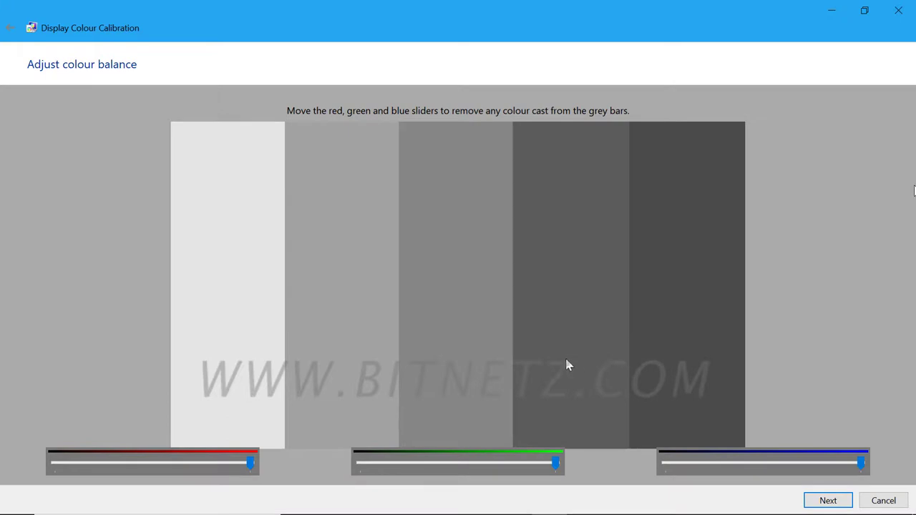
Step: Set the red, green and blue balance to maximum, create the calibration and turn off starting ClearType Tuner on finish
left_click_drag(250, 463, 263, 492)
mouse_move(554, 465)
left_mouse_down()
mouse_move(417, 475)
mouse_move(565, 476)
left_mouse_up()
left_click_drag(866, 467, 867, 489)
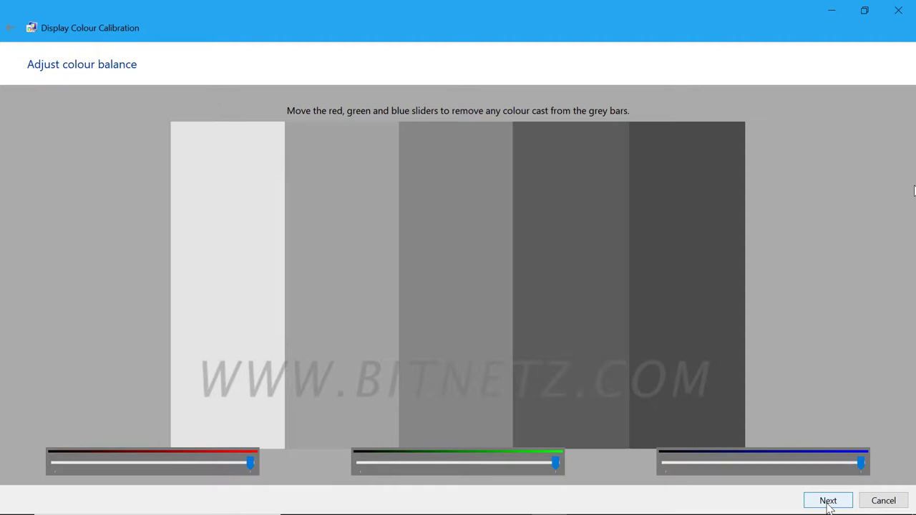
left_click(828, 502)
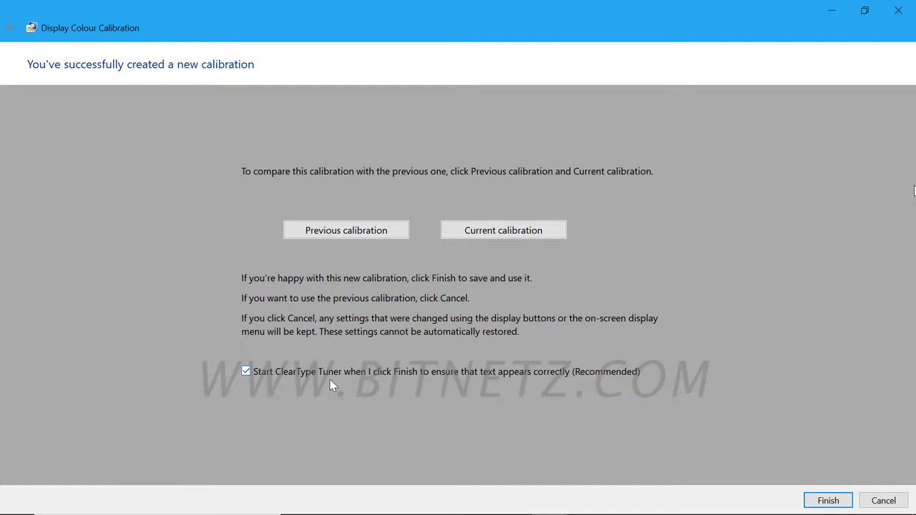
left_click(245, 371)
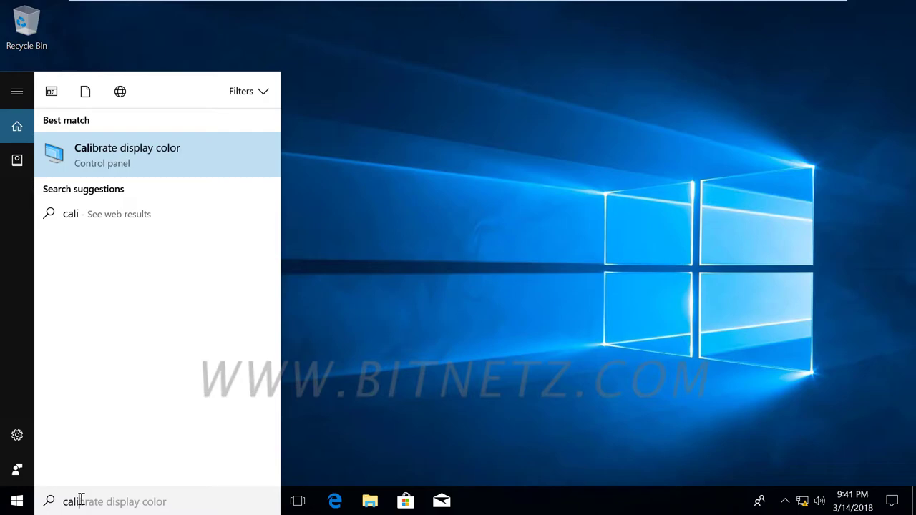
Step: Reopen Calibrate display color from the "cali" search and advance to the gamma adjustment page
key("Return")
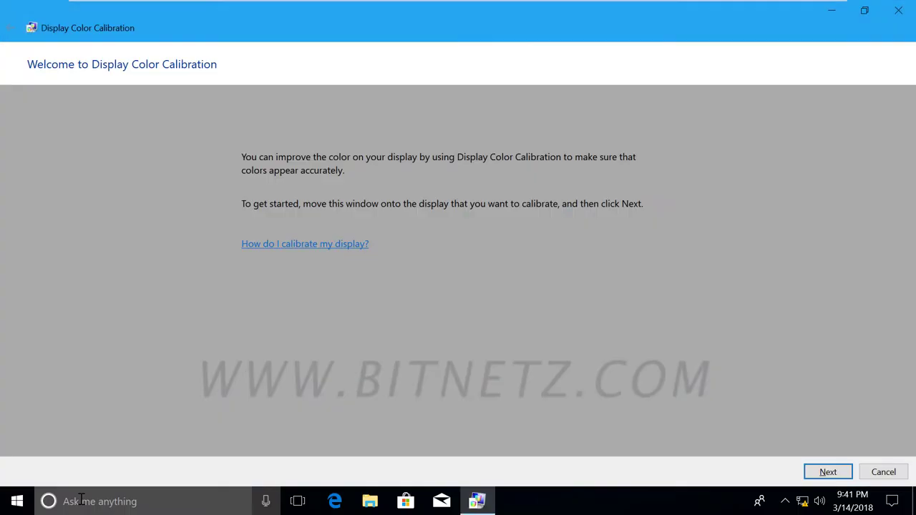
left_click(827, 475)
left_click(828, 474)
left_click(828, 473)
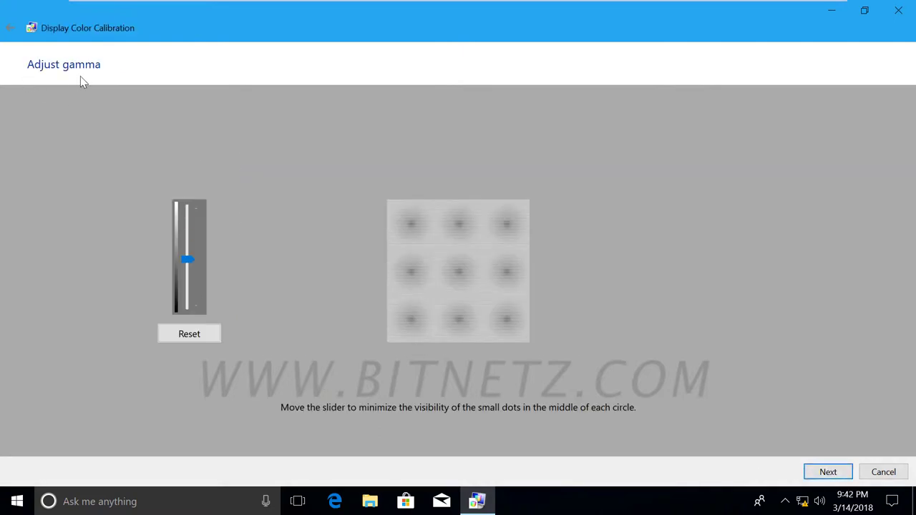
Step: Review the gamma, brightness and contrast pages through to color balance without changing settings, and minimize the calibration window
left_click(830, 472)
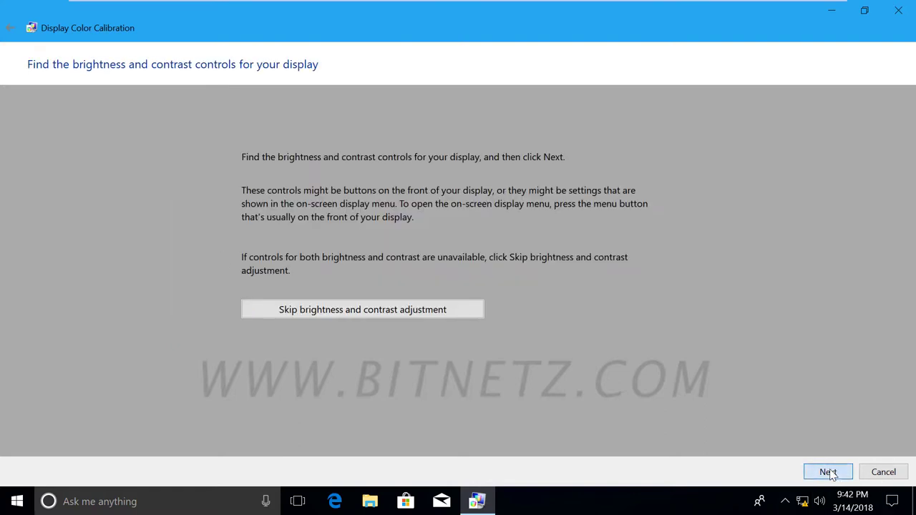
left_click(830, 473)
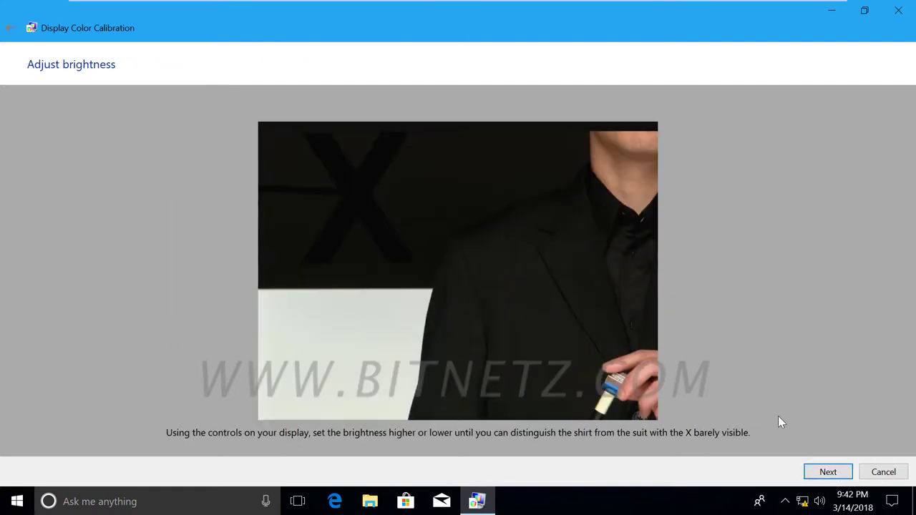
left_click(830, 475)
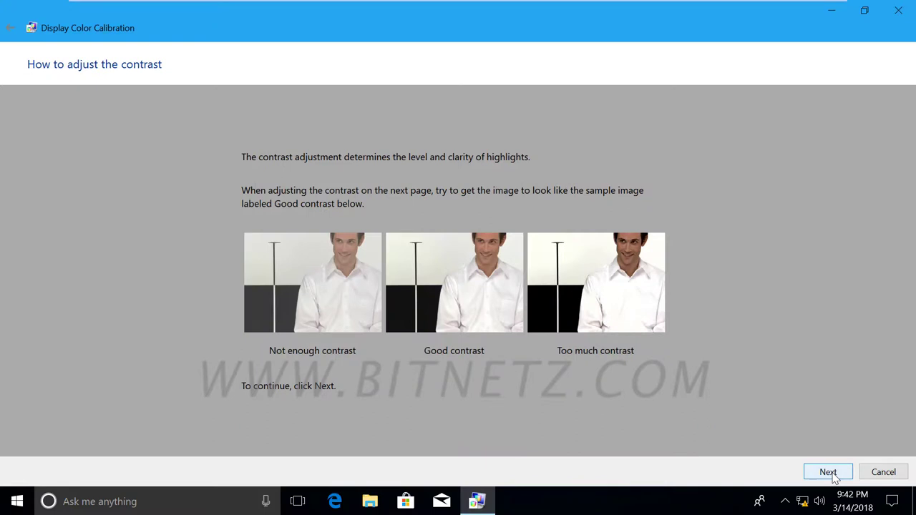
left_click(830, 475)
left_click(830, 476)
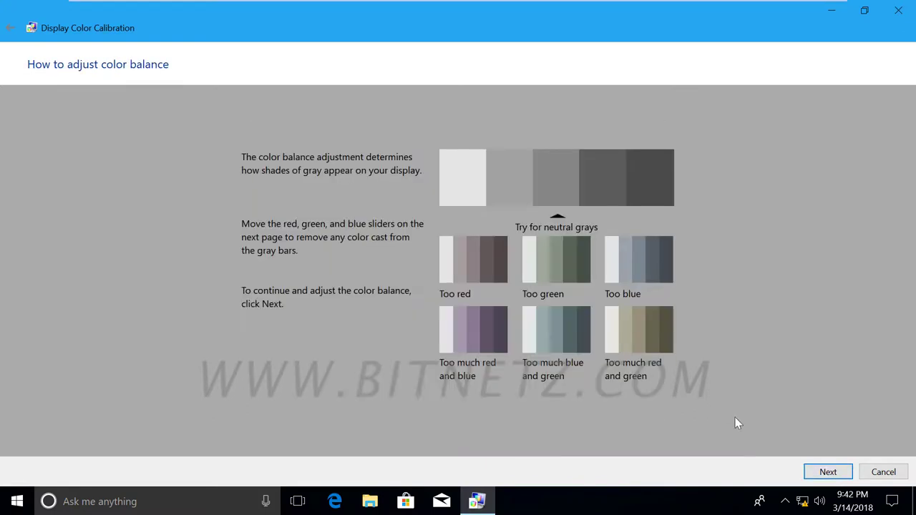
left_click(823, 472)
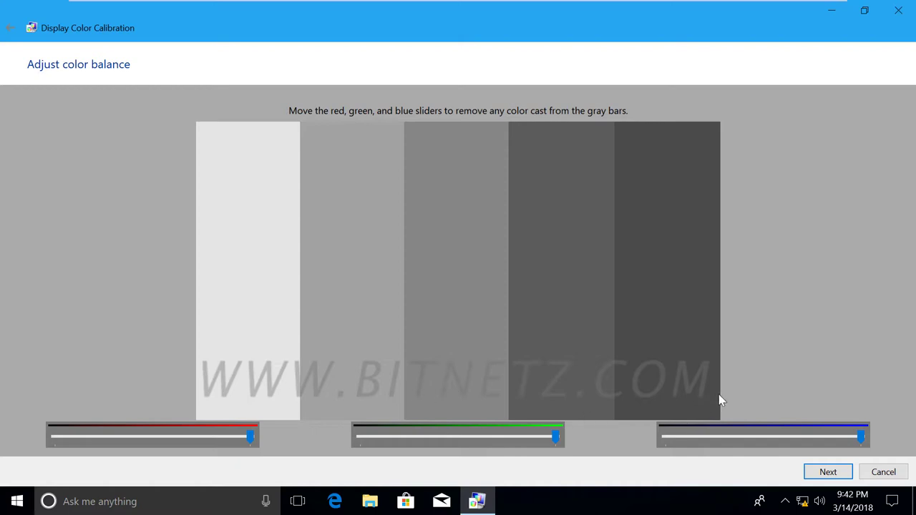
left_click(833, 12)
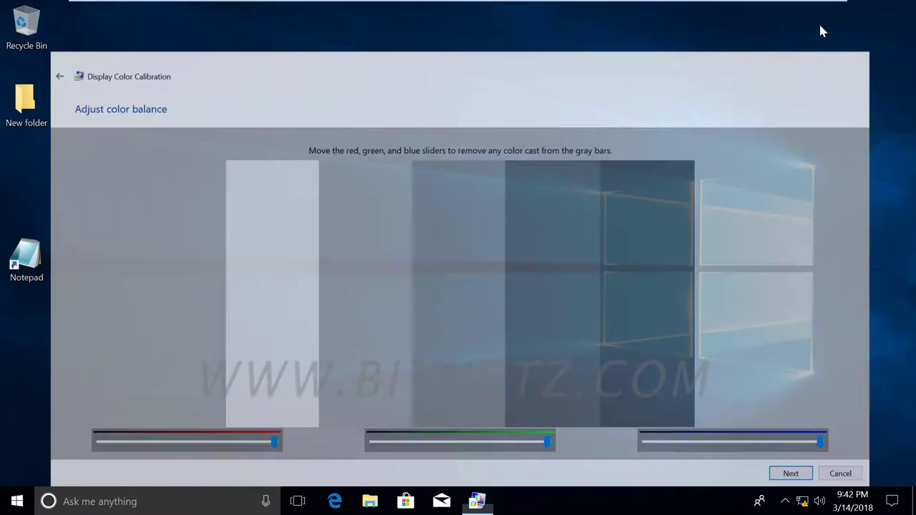
Step: Sketch a wide rectangle on the desktop and handwrite the label "B. c" beside it
mouse_move(427, 72)
left_mouse_down()
mouse_move(545, 107)
mouse_move(435, 100)
mouse_move(433, 57)
left_mouse_up()
mouse_move(583, 78)
left_mouse_down()
mouse_move(598, 97)
mouse_move(647, 98)
left_mouse_up()
left_click(605, 98)
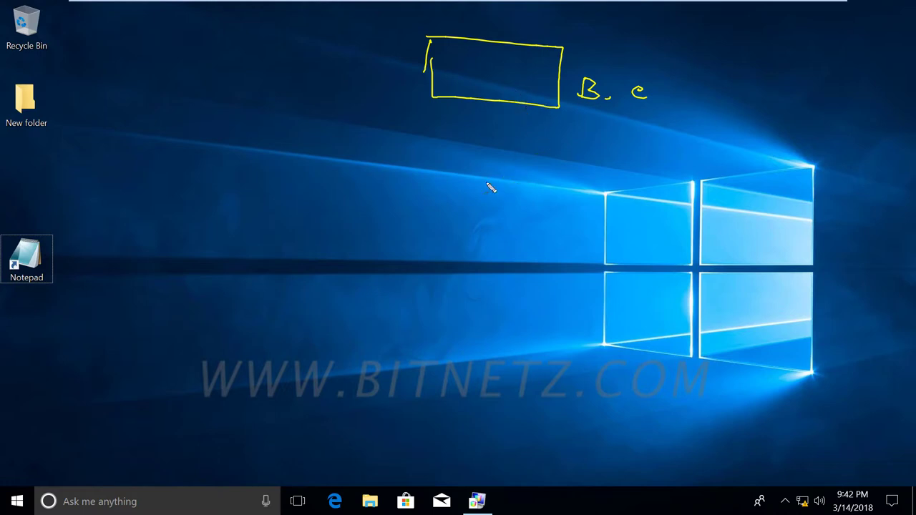
Step: Sketch an upright rectangle below the first one, start a small shape inside it and handwrite "V.card" beside it
left_click_drag(458, 174, 444, 269)
mouse_move(462, 177)
left_mouse_down()
mouse_move(488, 184)
mouse_move(511, 283)
mouse_move(444, 267)
left_mouse_up()
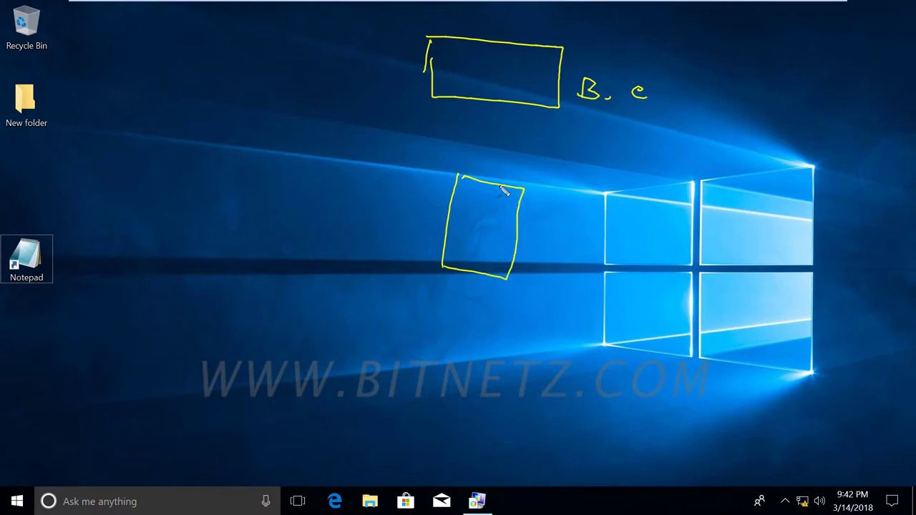
left_click_drag(476, 213, 505, 188)
mouse_move(488, 188)
left_mouse_down()
mouse_move(522, 186)
mouse_move(557, 208)
mouse_move(565, 190)
left_mouse_up()
left_click(573, 203)
left_click_drag(591, 196, 582, 204)
left_click_drag(607, 199, 629, 200)
mouse_move(644, 201)
left_mouse_down()
mouse_move(648, 209)
mouse_move(656, 187)
left_mouse_up()
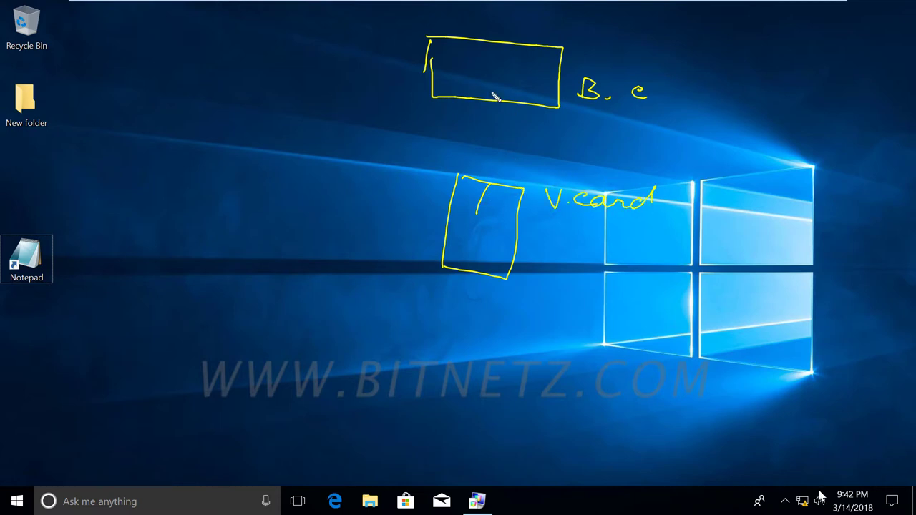
Step: Write G and B inside the wide rectangle and beneath the "V.card" label, completing the small shape in the upright rectangle
left_click_drag(440, 73, 531, 89)
left_click_drag(483, 213, 494, 223)
left_click_drag(586, 228, 592, 259)
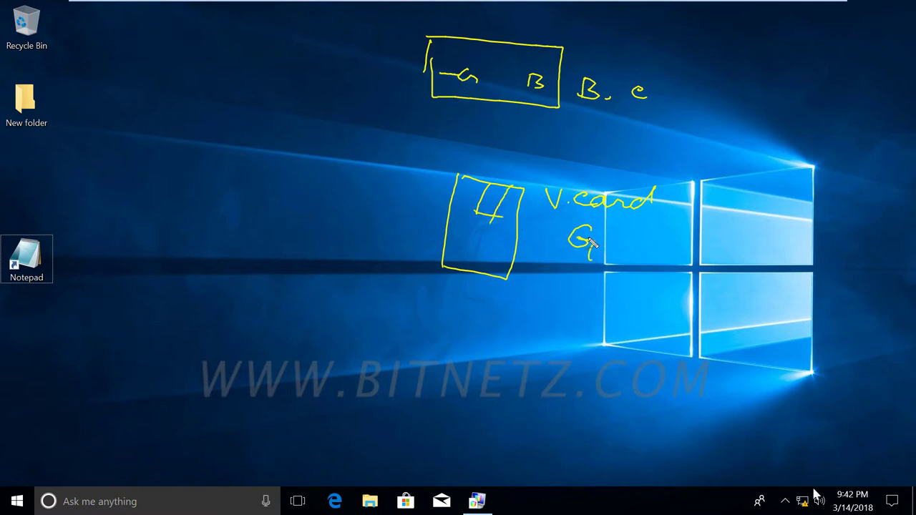
left_click_drag(592, 243, 605, 247)
mouse_move(576, 272)
left_mouse_down()
mouse_move(576, 296)
mouse_move(597, 291)
left_mouse_up()
Step: Underline "B. c" twice and frame the G and B beneath "V.card", finishing by clearing all on-screen annotations
left_click_drag(579, 111, 676, 129)
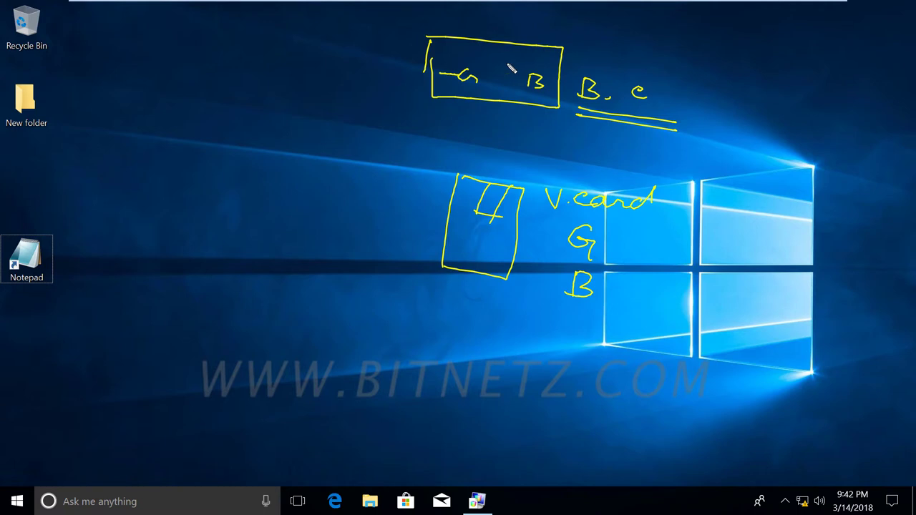
mouse_move(534, 335)
left_mouse_down()
mouse_move(551, 275)
mouse_move(637, 223)
mouse_move(650, 327)
mouse_move(562, 354)
left_mouse_up()
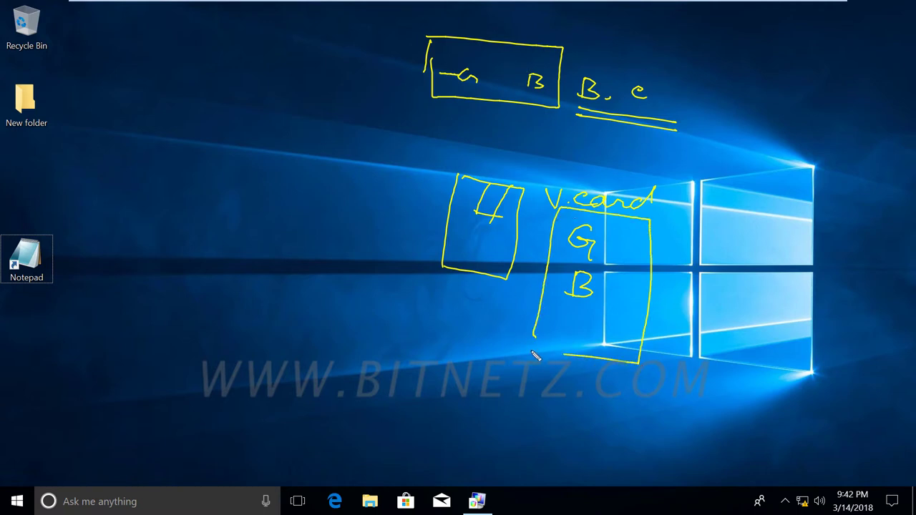
key("Escape")
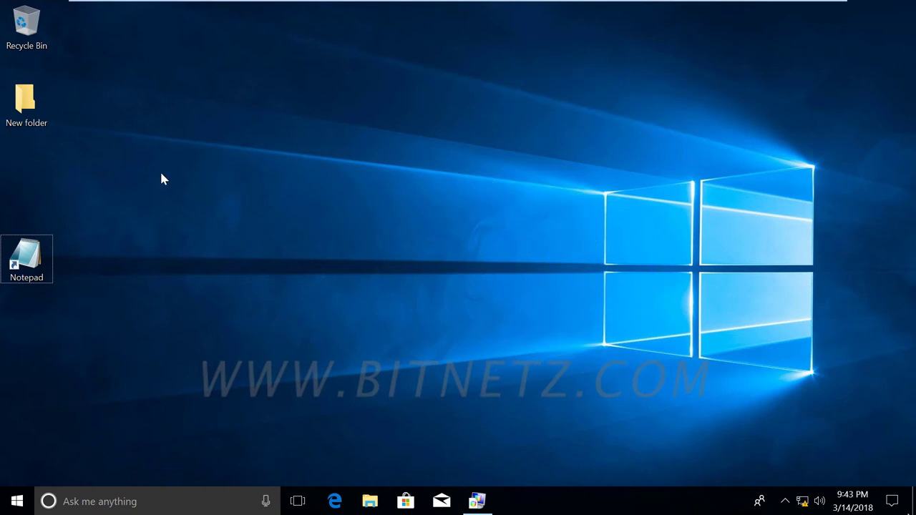
Step: Move New folder from the desktop to the Recycle Bin
left_click(32, 111)
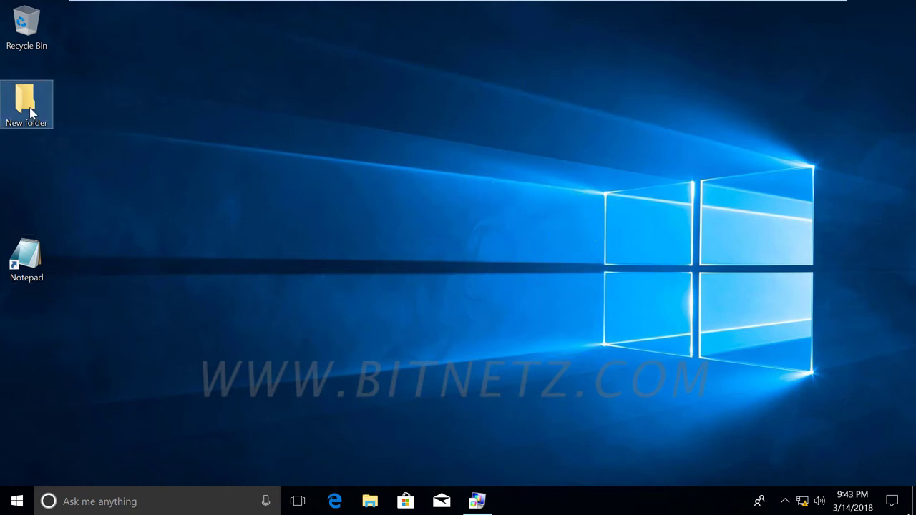
left_click_drag(31, 110, 40, 29)
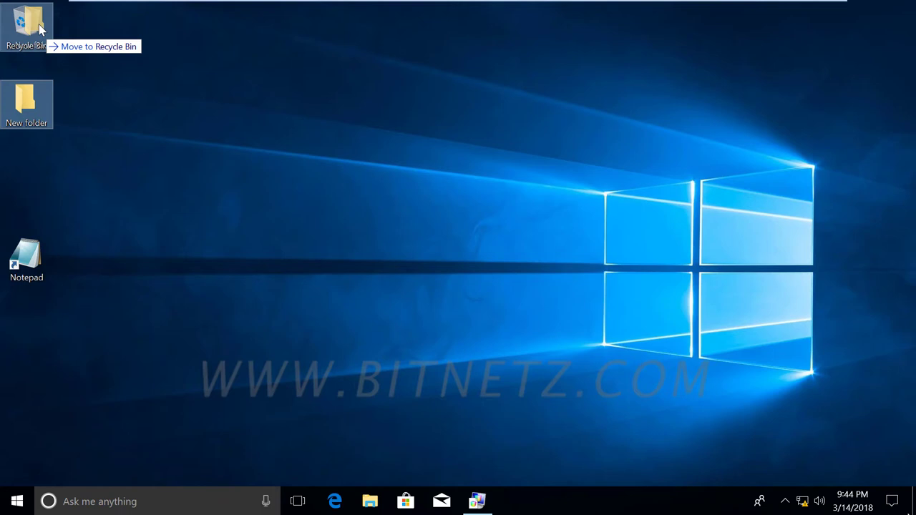
left_click_drag(39, 29, 40, 29)
Step: Restore New folder from the Recycle Bin to the desktop and close the Recycle Bin window
double_click(29, 28)
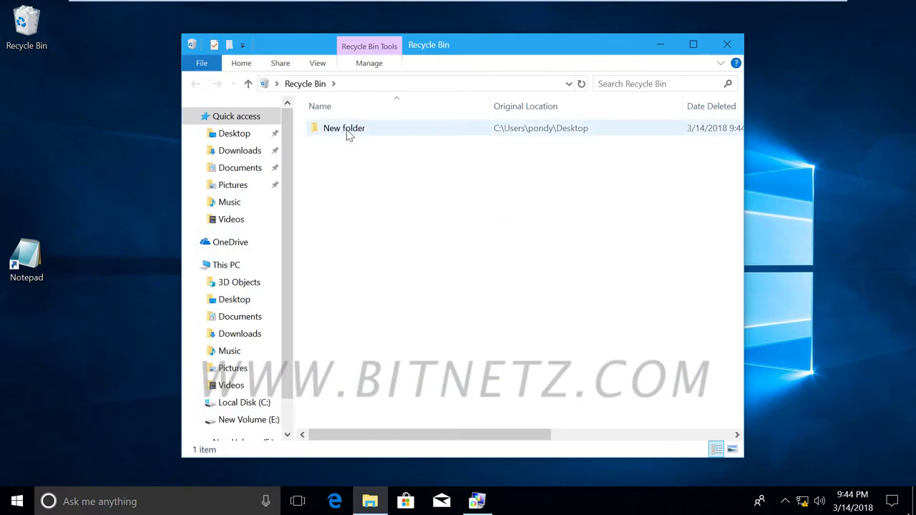
left_click_drag(349, 136, 76, 134)
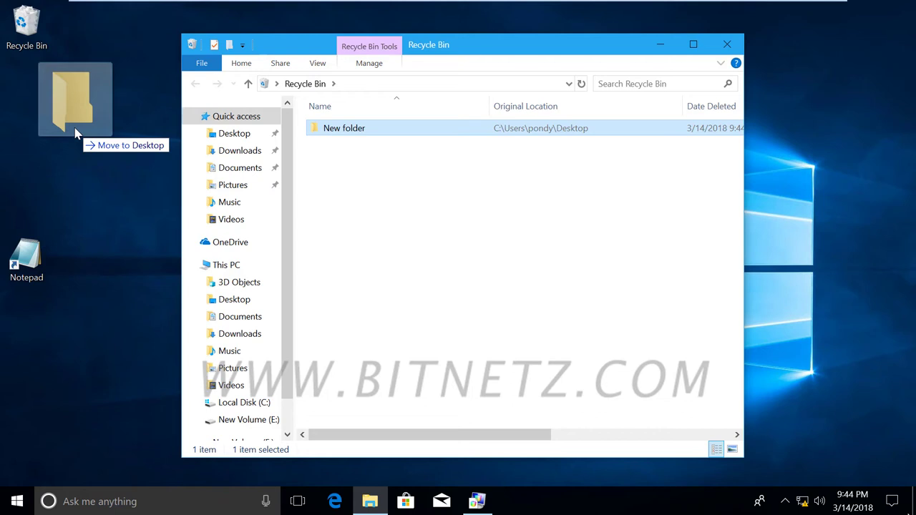
left_click_drag(77, 134, 77, 134)
left_click(727, 44)
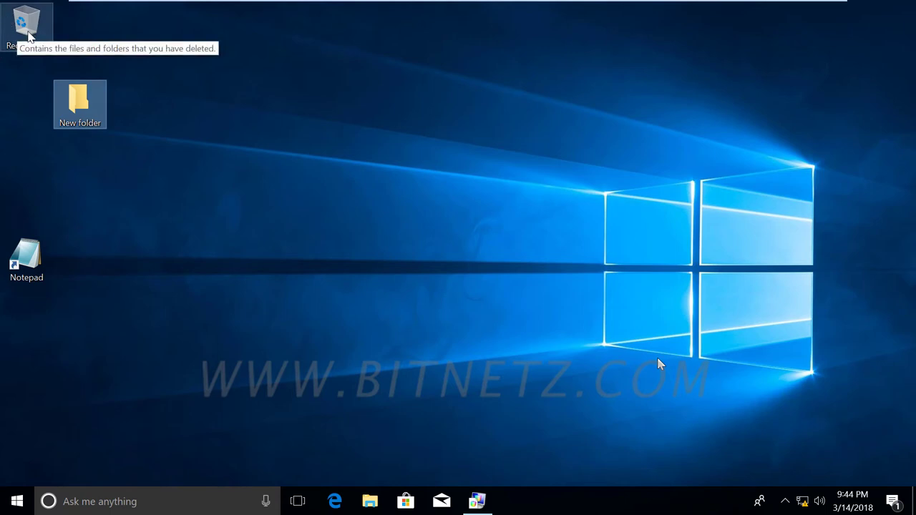
Step: Permanently delete New folder from the desktop by sending it to the Recycle Bin with the Delete option
left_click(160, 146)
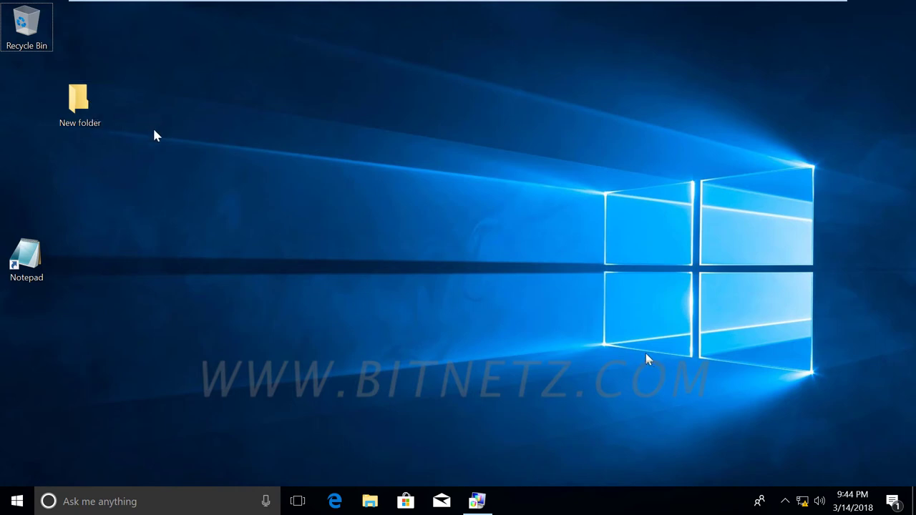
left_click_drag(79, 100, 21, 27)
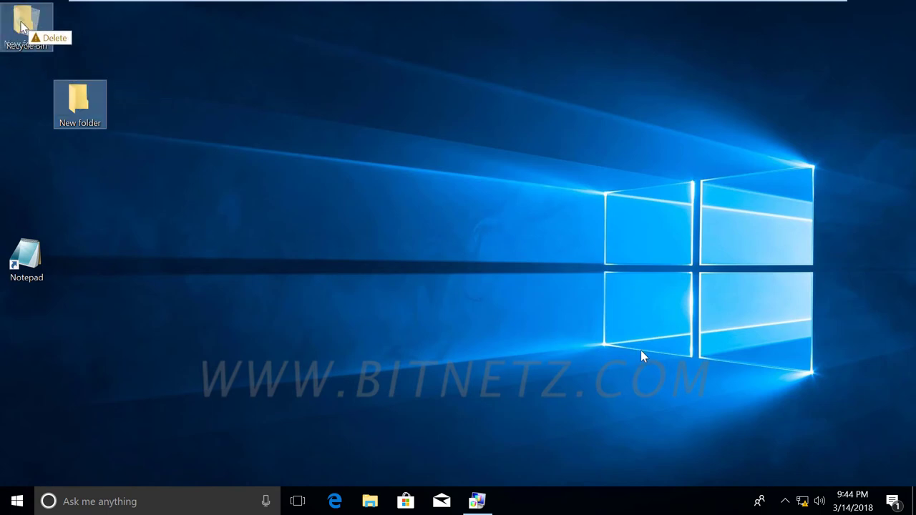
left_click_drag(22, 28, 21, 27)
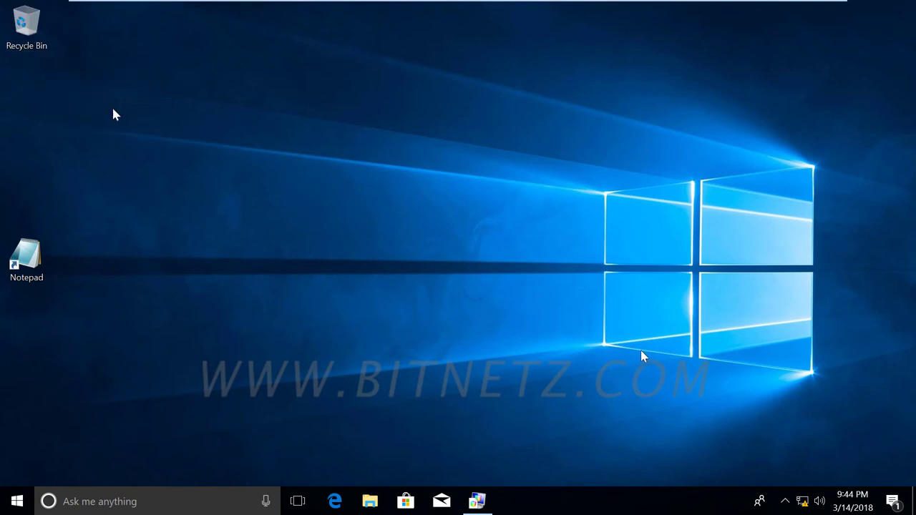